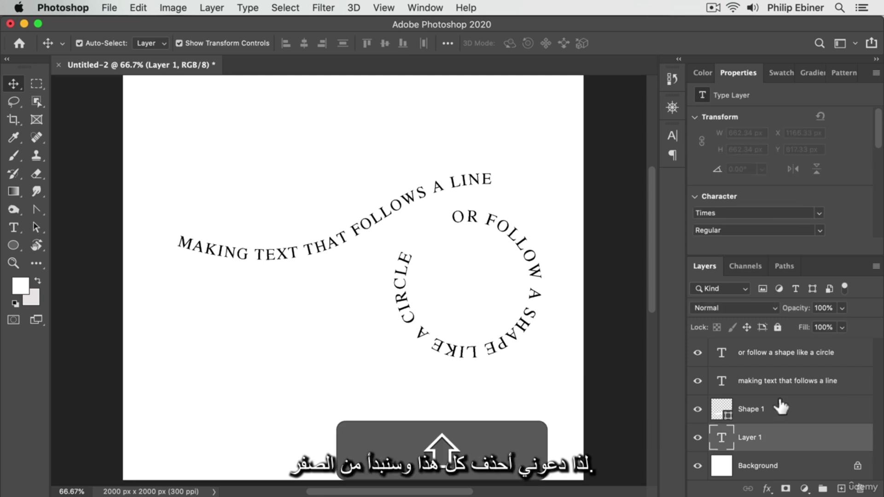
# Delete all the existing text and shape layers, keeping only the Background layer.
pyautogui.keyDown('shift'); pyautogui.click(783, 358); pyautogui.keyUp('shift')
pyautogui.press('BackSpace')
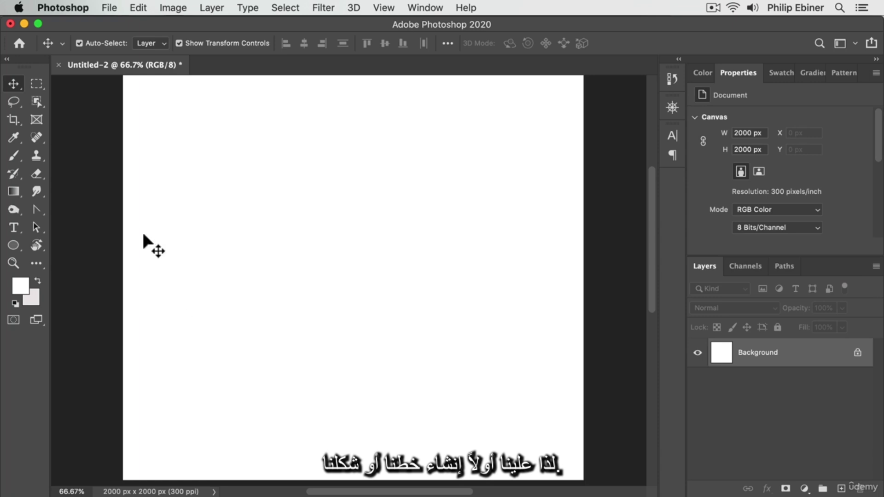
# Draw a wavy four-point curve across the upper part of the canvas with the Curvature Pen tool, about 1735 px wide.
pyautogui.click(39, 211)
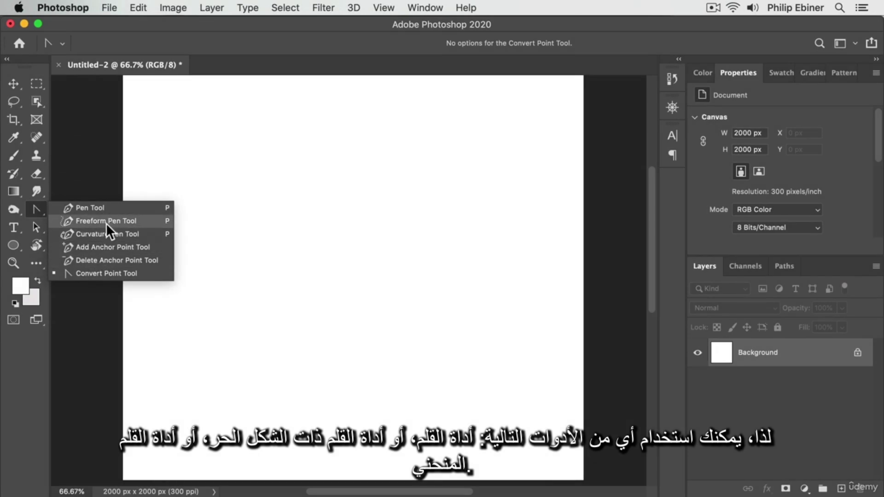
pyautogui.click(104, 234)
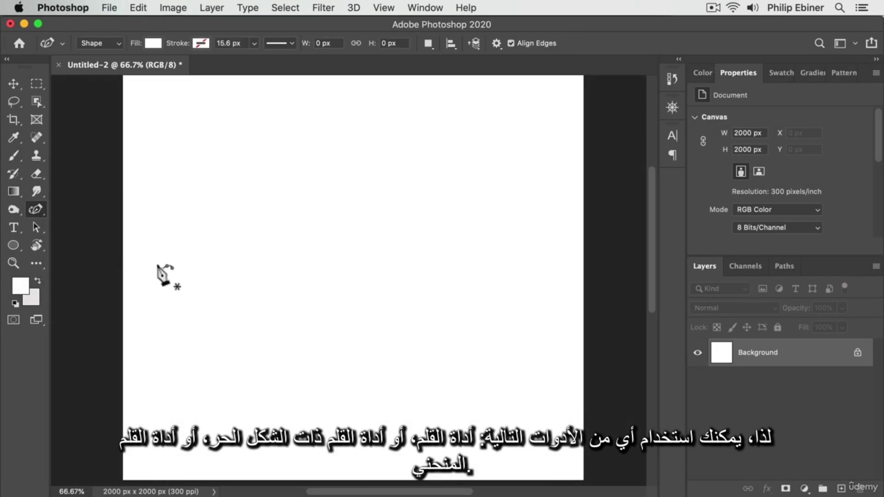
pyautogui.click(157, 228)
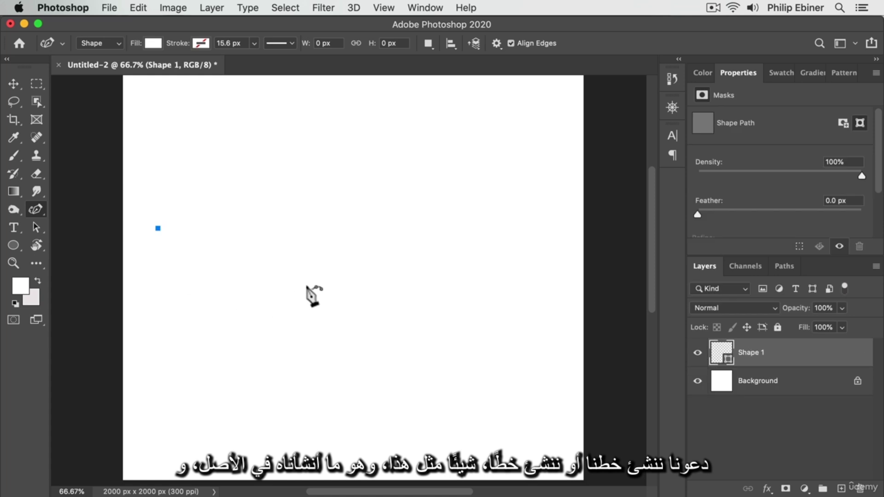
pyautogui.click(319, 260)
pyautogui.click(430, 194)
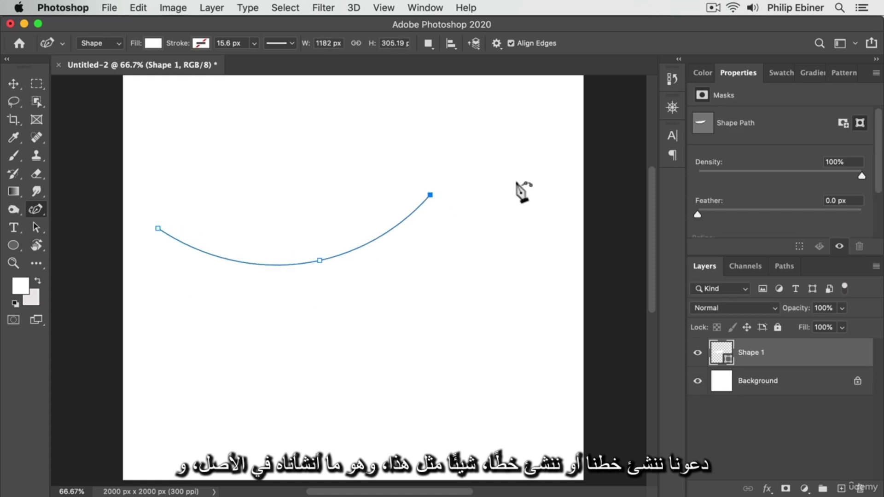
pyautogui.click(557, 198)
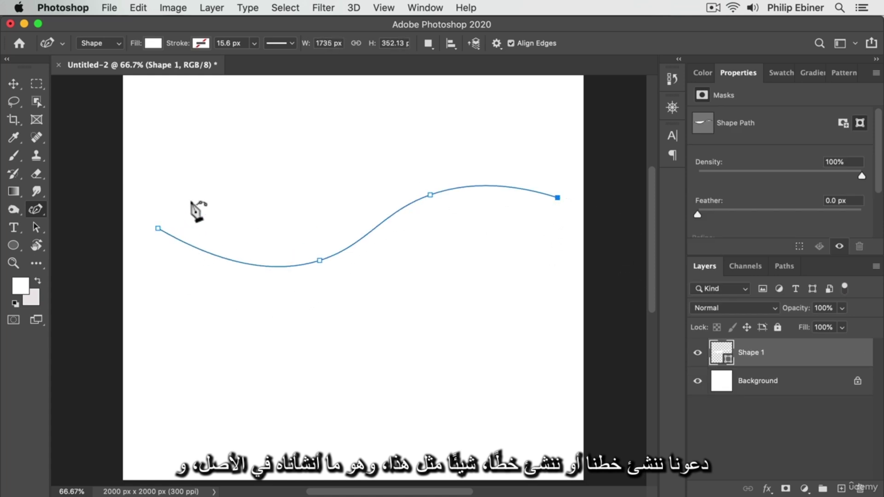
# Start a type layer on the middle of the wavy curve and set its font size to 19.24 pt.
pyautogui.click(14, 231)
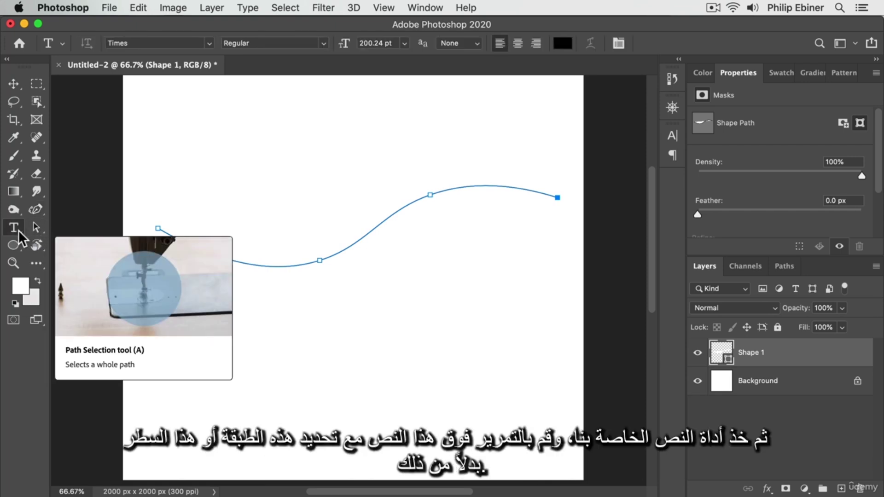
pyautogui.click(347, 244)
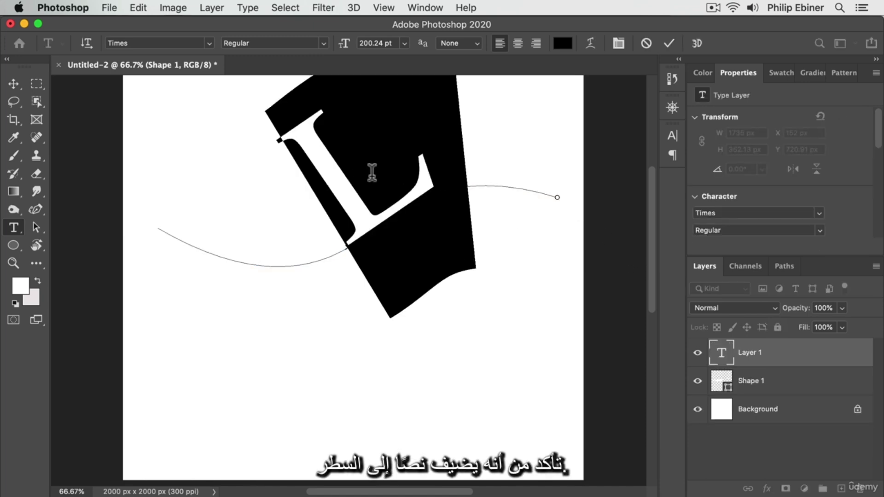
pyautogui.click(671, 138)
pyautogui.moveTo(515, 178); pyautogui.dragTo(390, 196)
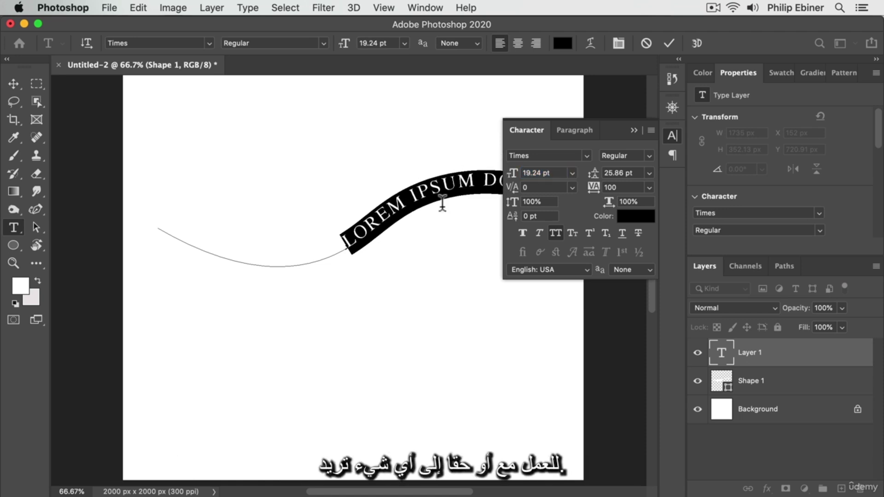
# Replace the placeholder text on the curve with "ADD OUR TEXT".
pyautogui.click(419, 194)
pyautogui.click(666, 138)
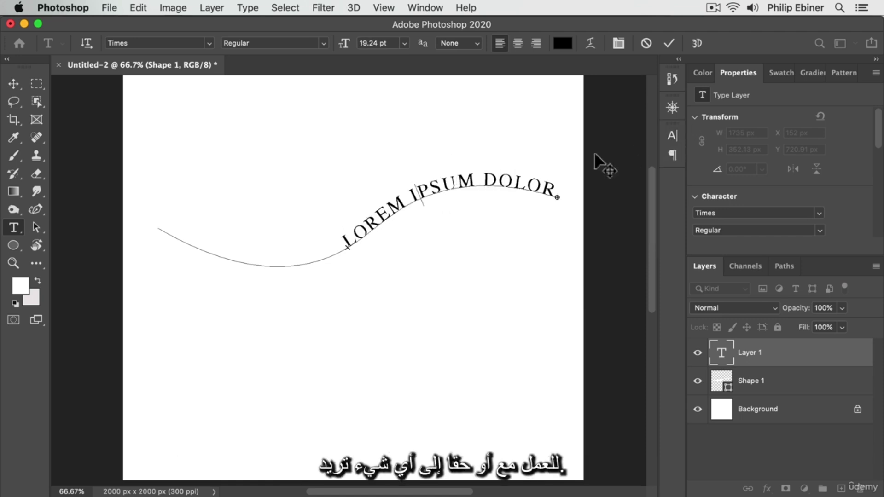
pyautogui.press('super+a')
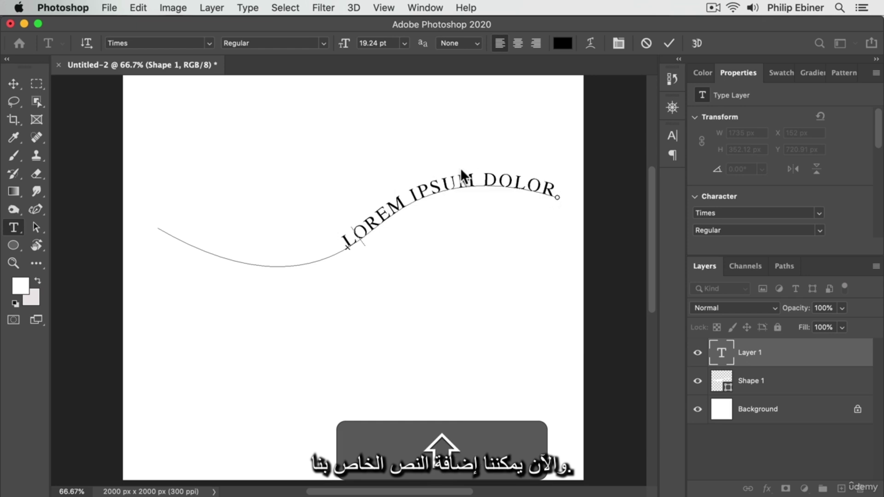
pyautogui.write('ADD OUR TEXT')
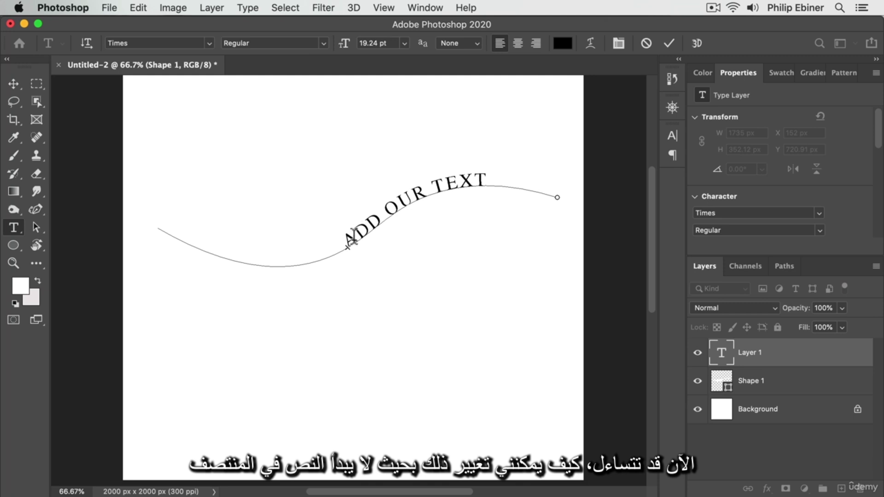
# Use the Path Selection tool to slide the text's starting point back along the curve, toward the bottom of its dip.
pyautogui.click(39, 230)
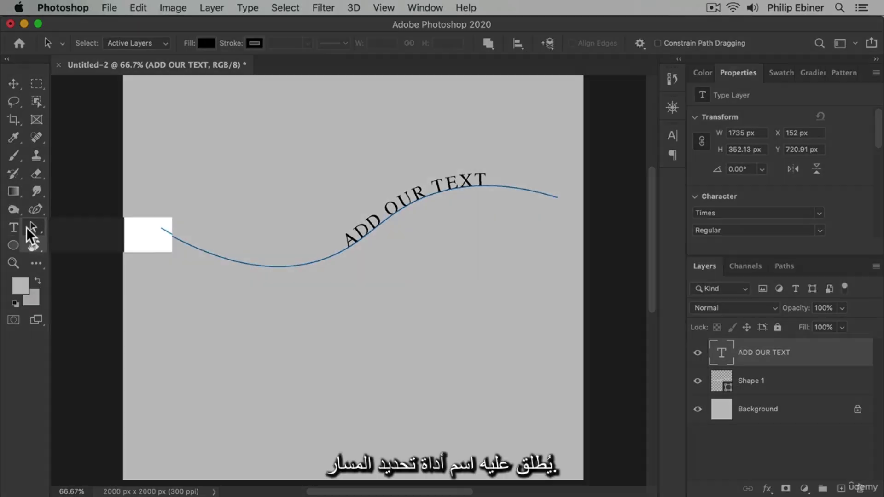
pyautogui.rightClick(26, 233)
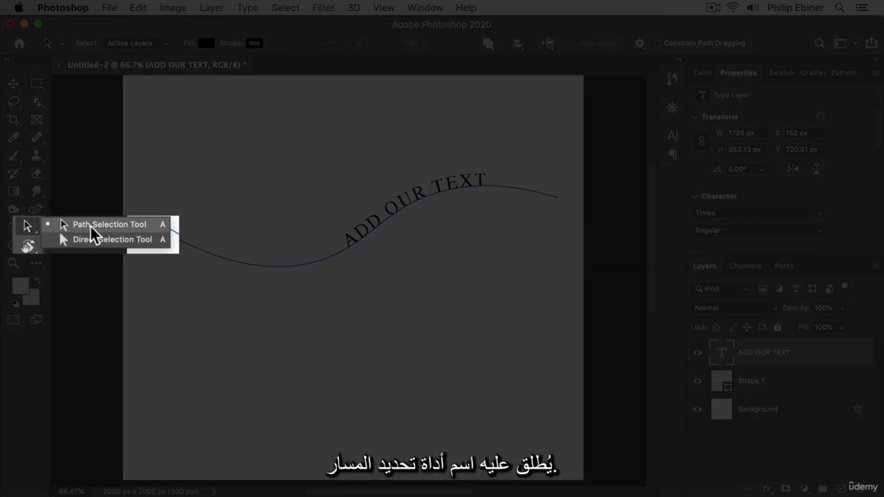
pyautogui.click(102, 233)
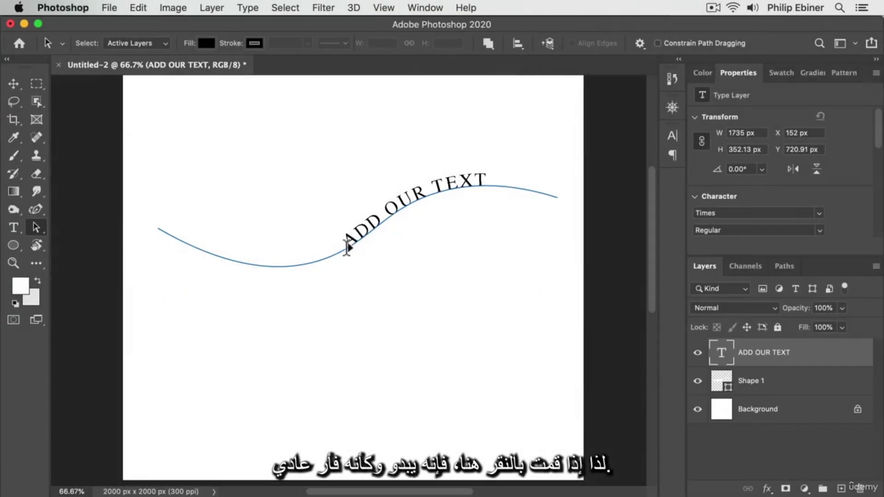
pyautogui.moveTo(352, 242)
pyautogui.mouseDown()
pyautogui.moveTo(279, 265)
pyautogui.moveTo(306, 264)
pyautogui.mouseUp()
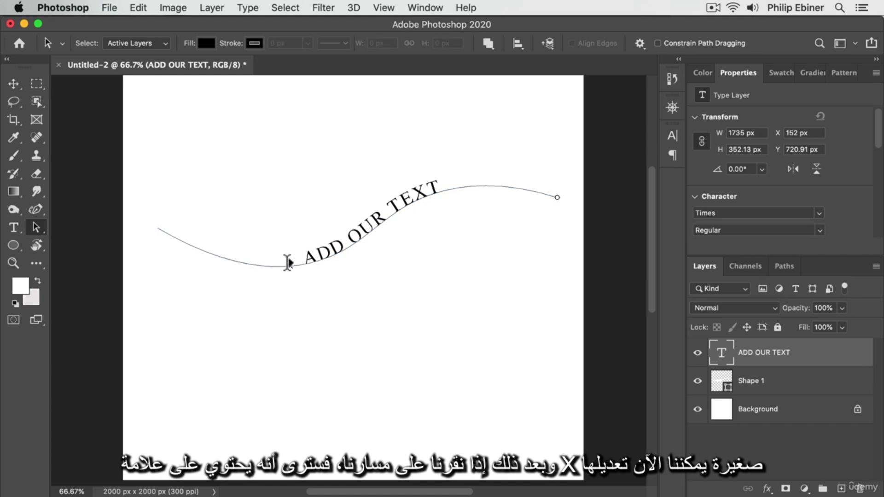
# Try flipping the text to the underside of the curve, and bring it back above the line.
pyautogui.moveTo(209, 253)
pyautogui.mouseDown()
pyautogui.moveTo(174, 233)
pyautogui.moveTo(160, 242)
pyautogui.moveTo(194, 231)
pyautogui.moveTo(176, 286)
pyautogui.moveTo(134, 279)
pyautogui.moveTo(276, 295)
pyautogui.mouseUp()
pyautogui.click(389, 216)
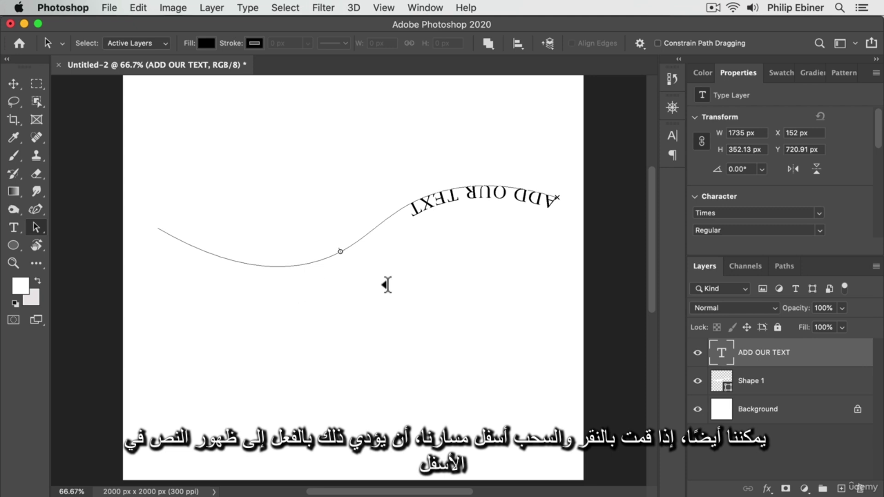
pyautogui.moveTo(386, 284); pyautogui.dragTo(223, 244)
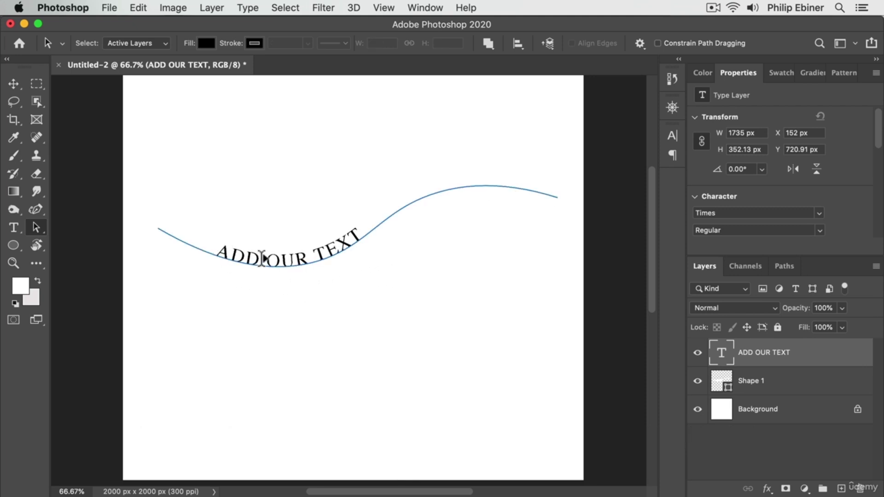
# Reposition the text's starting point along the curve so it begins near the curve's left end.
pyautogui.click(261, 259)
pyautogui.click(194, 244)
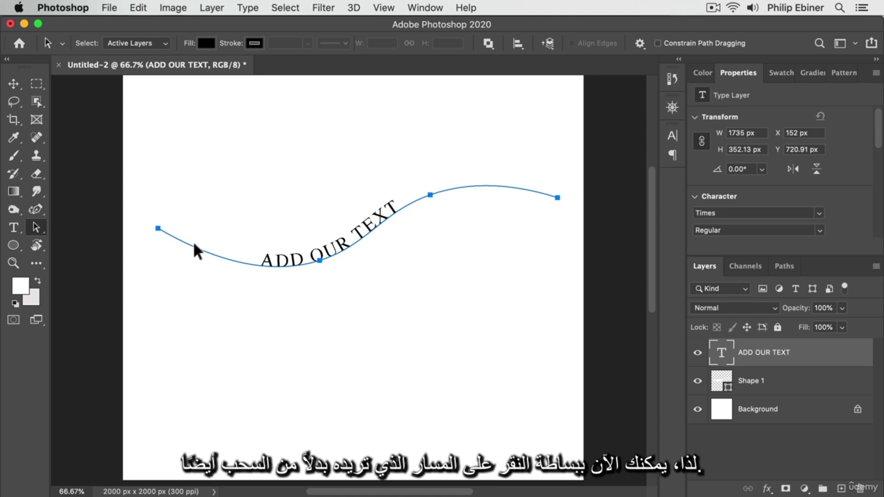
pyautogui.moveTo(272, 263)
pyautogui.mouseDown()
pyautogui.moveTo(217, 260)
pyautogui.moveTo(180, 238)
pyautogui.mouseUp()
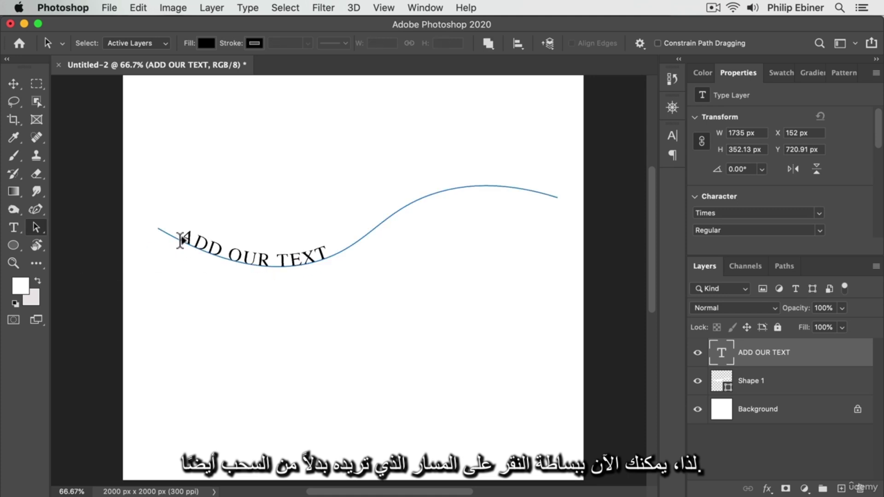
# Enlarge the entire "ADD OUR TEXT" line to 44.24 pt so it spans most of the curve, and commit the edit.
pyautogui.click(22, 227)
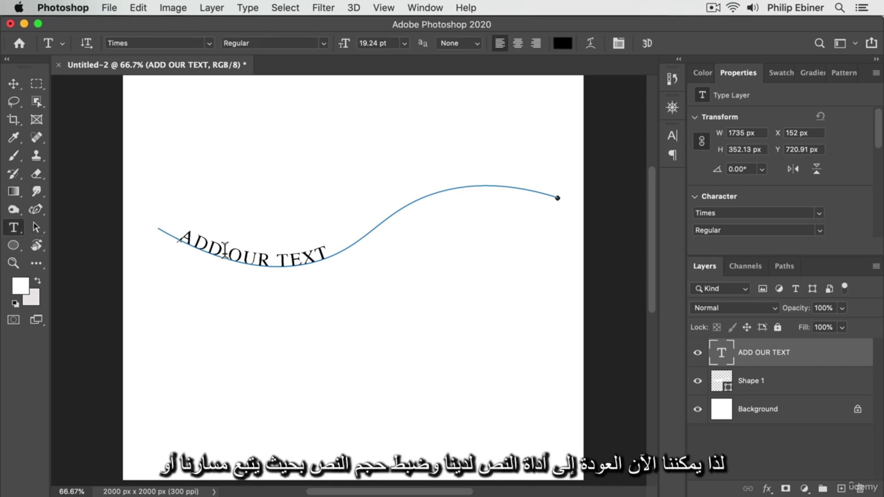
pyautogui.click(234, 247)
pyautogui.press('cmd+a')
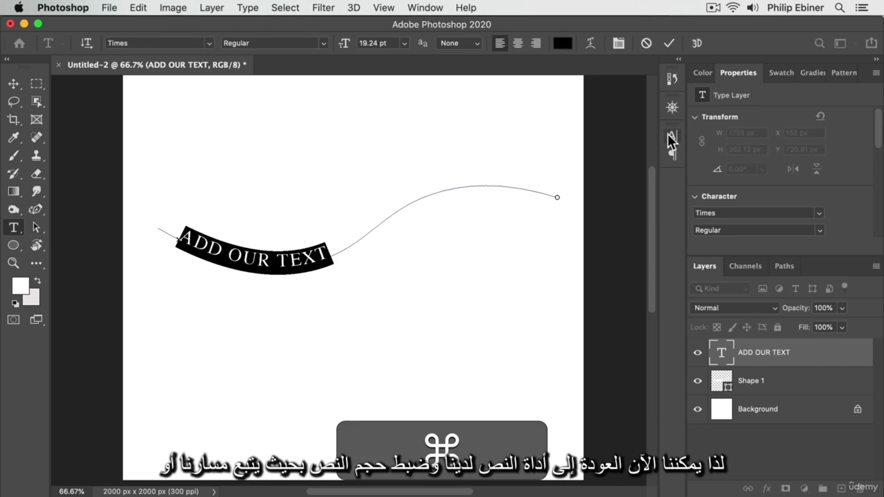
pyautogui.click(672, 137)
pyautogui.moveTo(518, 175); pyautogui.dragTo(534, 180)
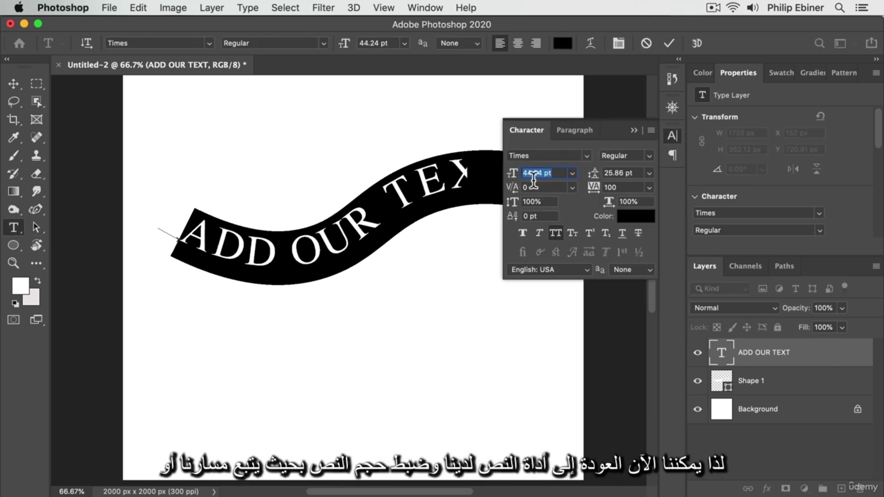
pyautogui.click(14, 84)
pyautogui.click(225, 131)
pyautogui.click(672, 137)
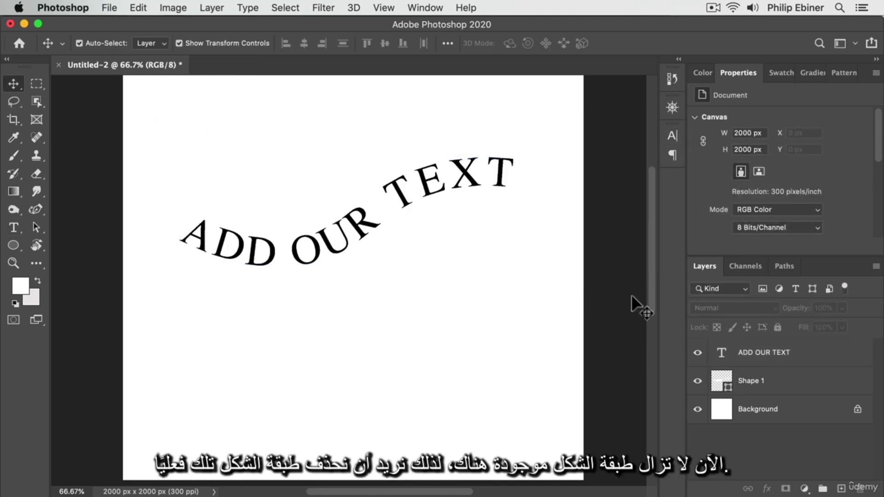
# Toggle the Background's visibility to inspect the leftover white curve shape, and delete the Shape 1 layer.
pyautogui.click(696, 410)
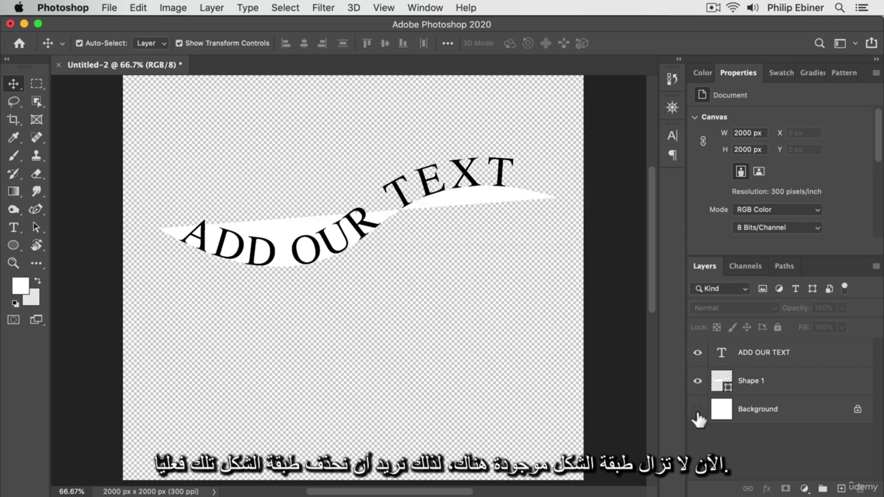
pyautogui.click(698, 411)
pyautogui.click(774, 377)
pyautogui.press('BackSpace')
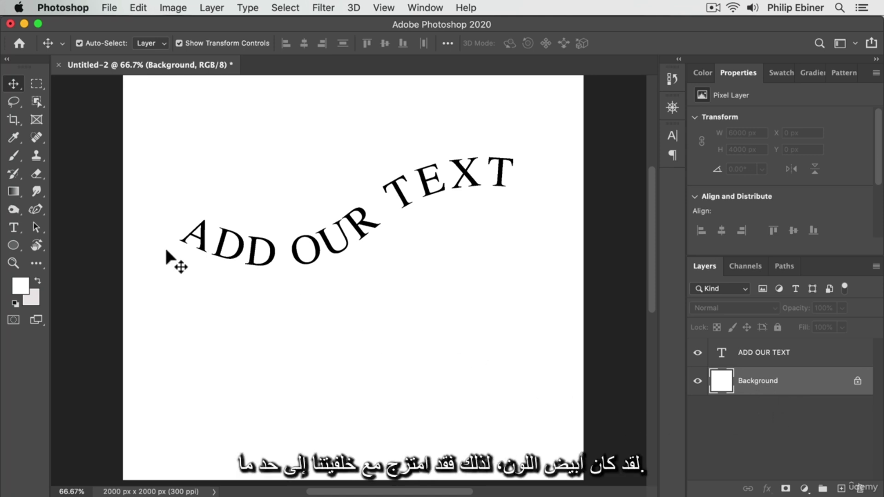
# Draw a black-filled circle of about 750 px with the Ellipse tool below the right half of the wavy text.
pyautogui.click(13, 247)
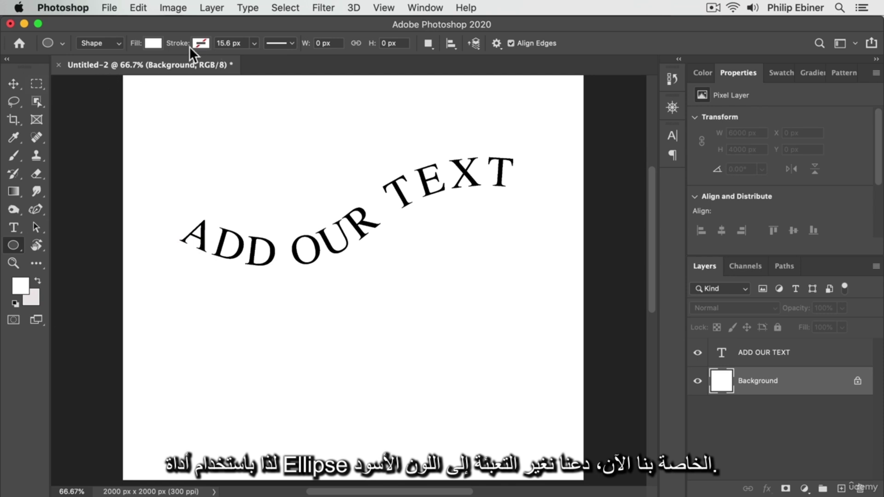
pyautogui.click(152, 44)
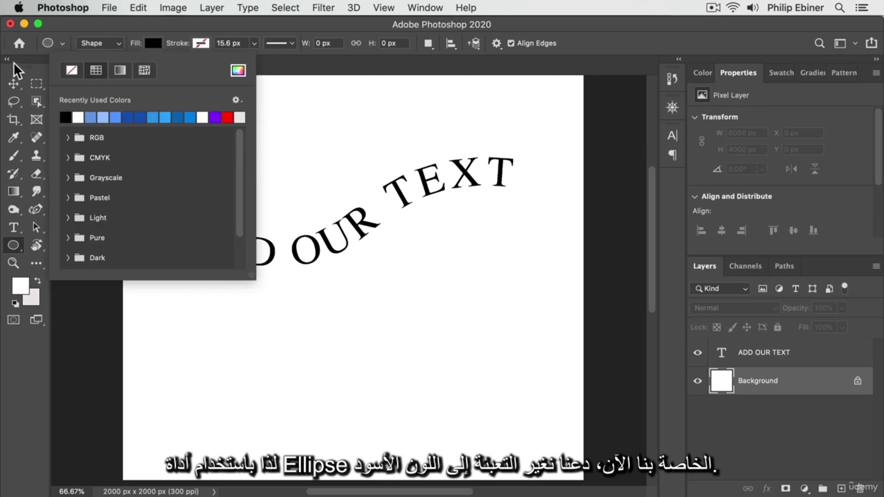
pyautogui.click(13, 84)
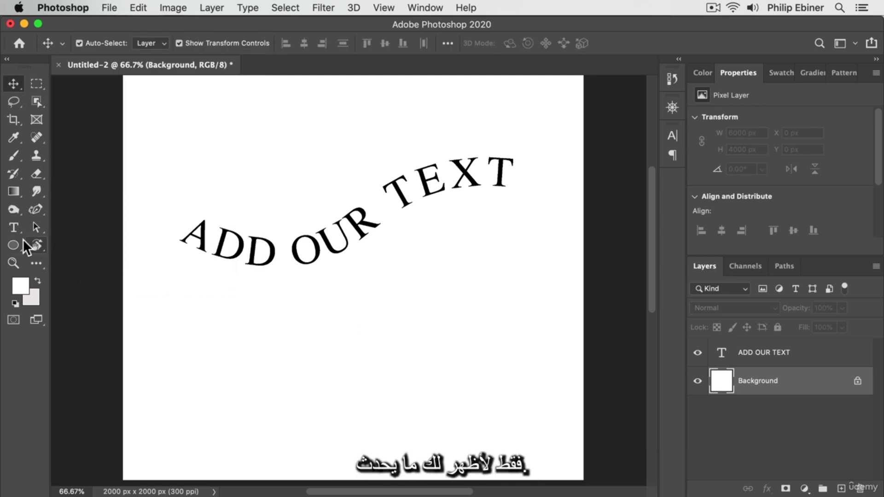
pyautogui.click(13, 245)
pyautogui.moveTo(353, 269); pyautogui.dragTo(537, 440)
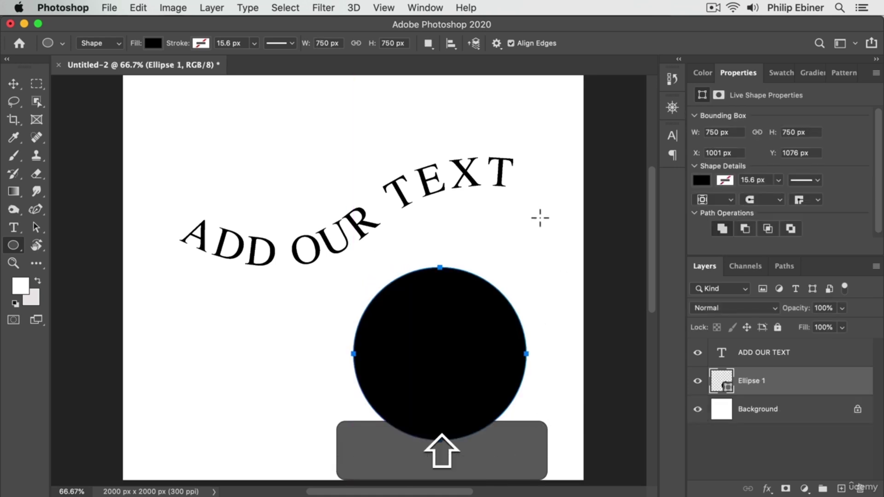
# Try placing placeholder type around the circle's outline, and delete that text layer.
pyautogui.click(14, 227)
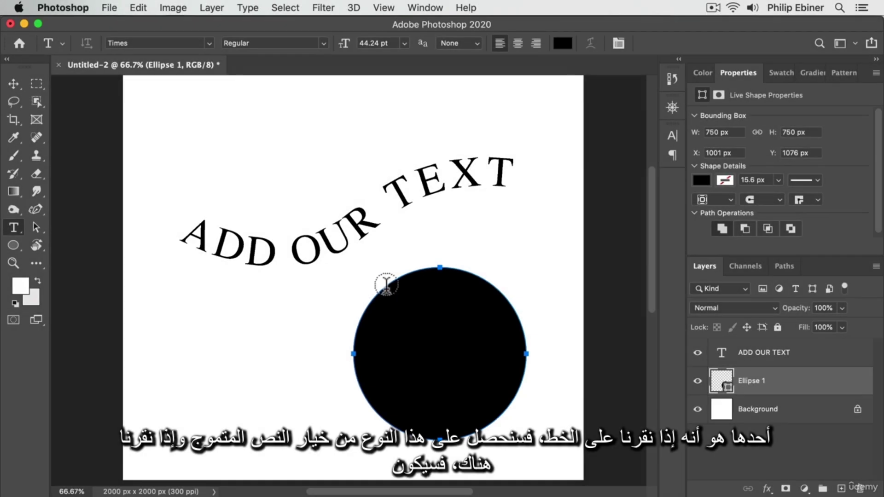
pyautogui.click(387, 281)
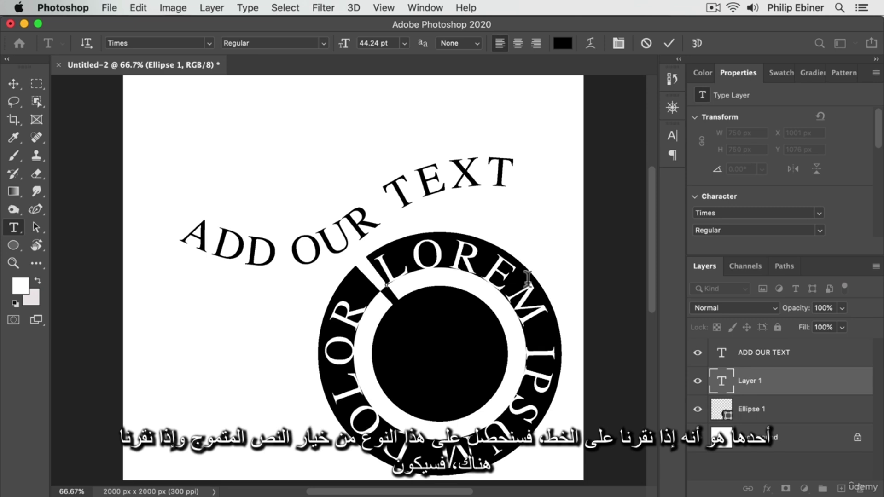
pyautogui.click(13, 83)
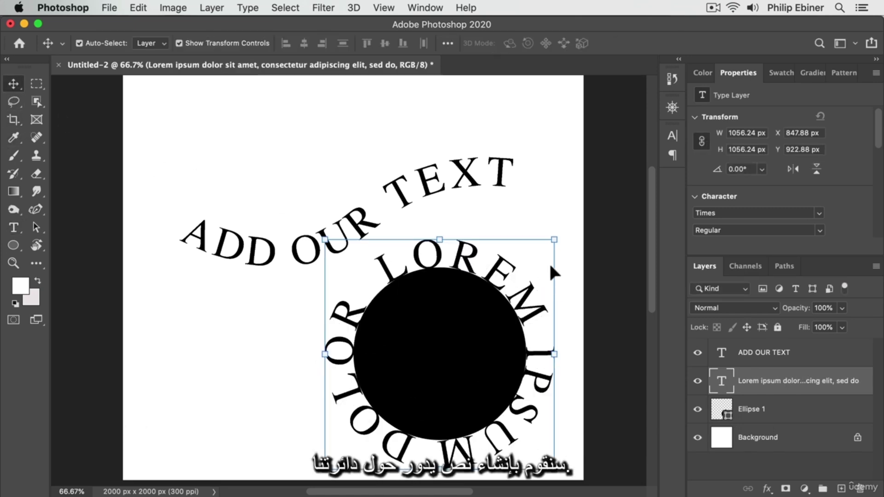
pyautogui.press('BackSpace')
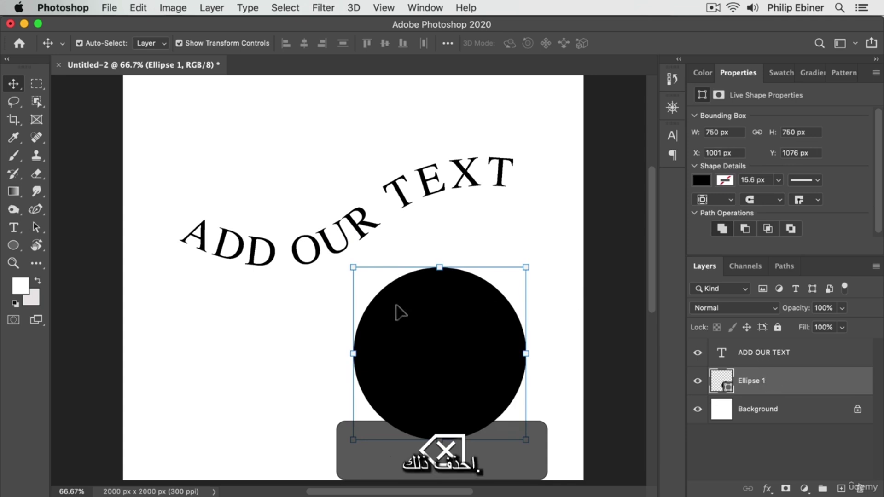
# Place placeholder paragraph text inside the black circle's shape and hide the Ellipse 1 layer.
pyautogui.click(15, 232)
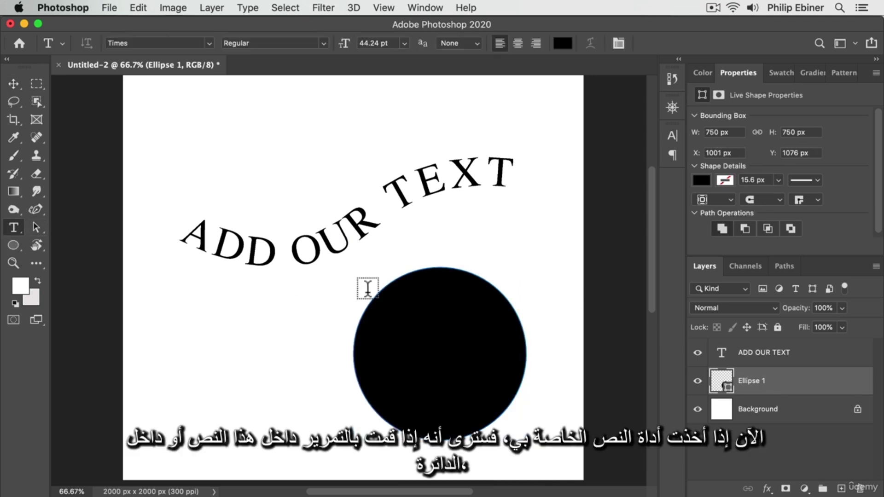
pyautogui.click(426, 323)
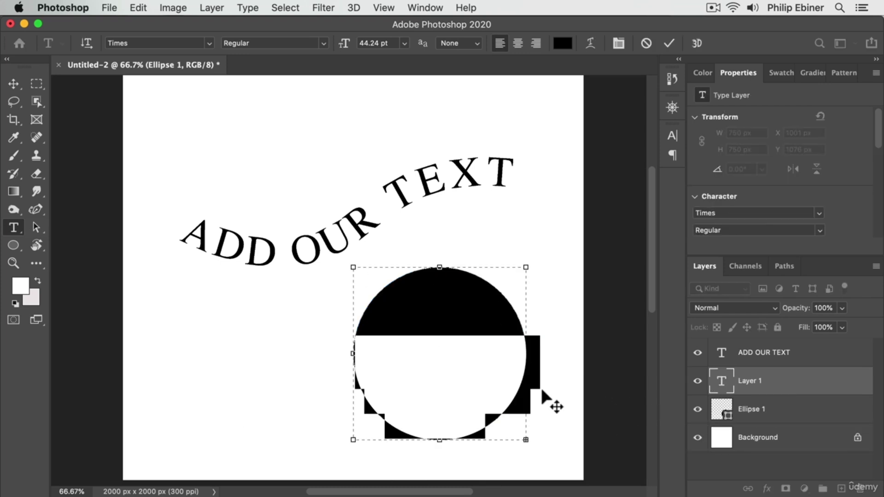
pyautogui.click(698, 409)
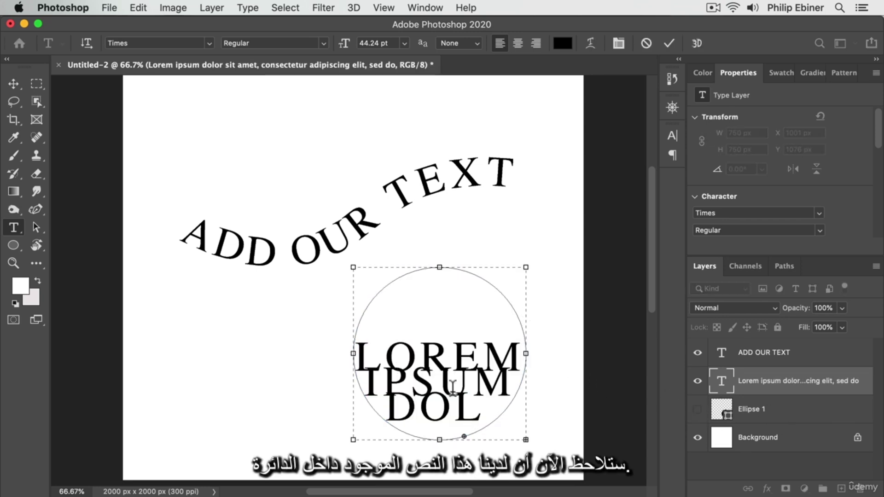
# Reduce all of the placeholder text inside the circle to 16.24 pt.
pyautogui.press('super+a')
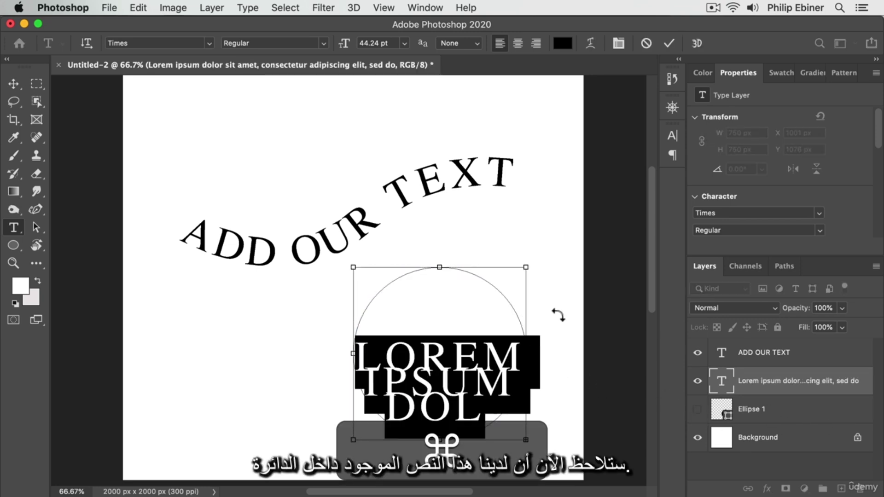
pyautogui.click(676, 133)
pyautogui.moveTo(516, 179); pyautogui.dragTo(495, 175)
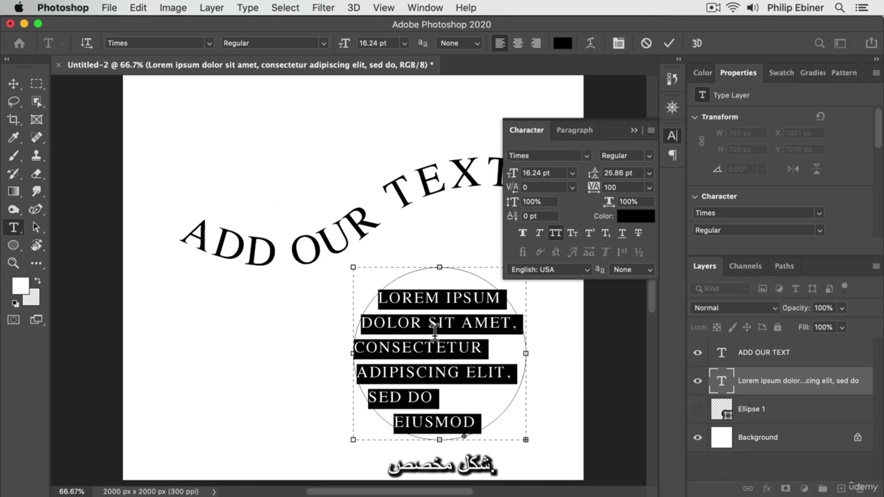
# Center-align the placeholder paragraph inside the circle and commit the text edit.
pyautogui.click(573, 130)
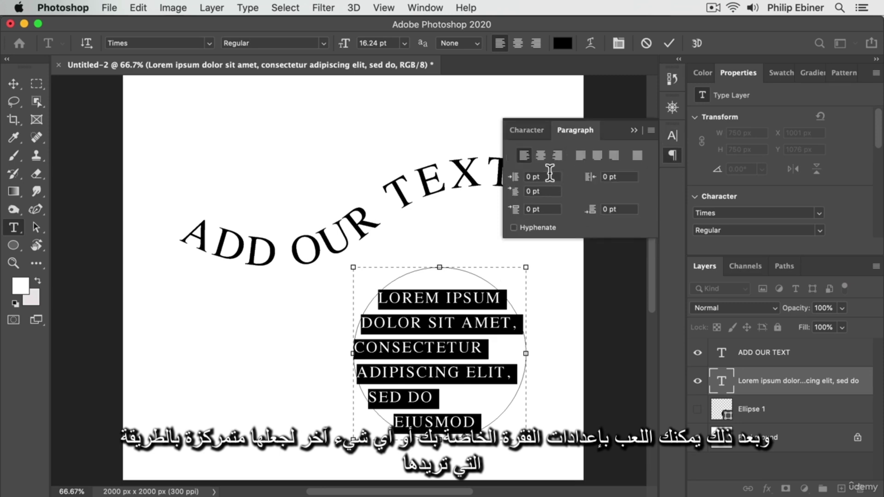
pyautogui.click(544, 153)
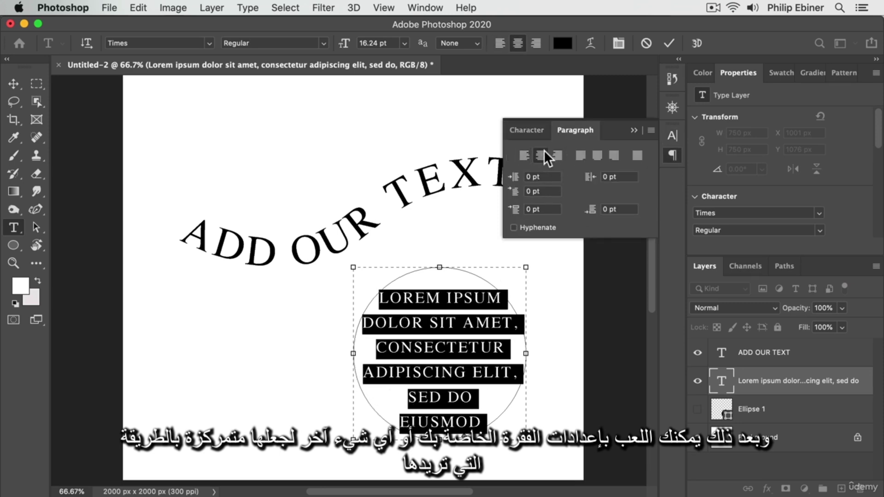
pyautogui.click(516, 129)
pyautogui.click(12, 83)
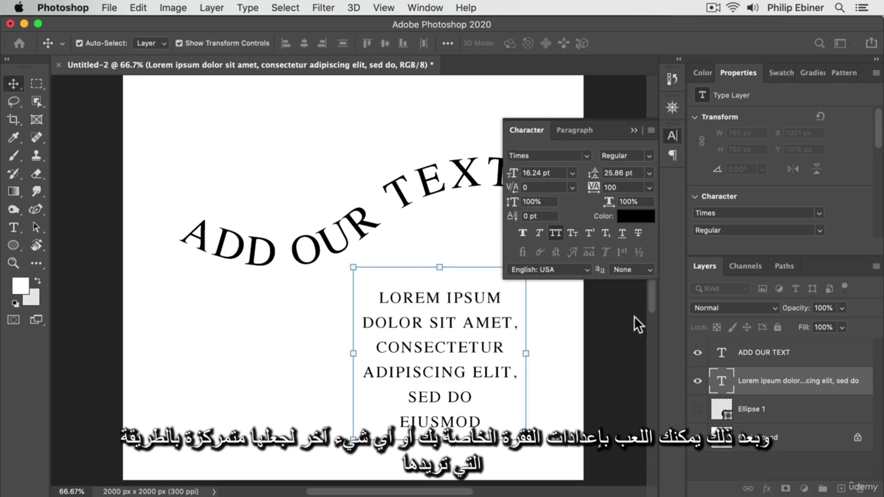
# Set the circular paragraph's leading to 9.86 pt and its font size to 6.24 pt.
pyautogui.doubleClick(432, 316)
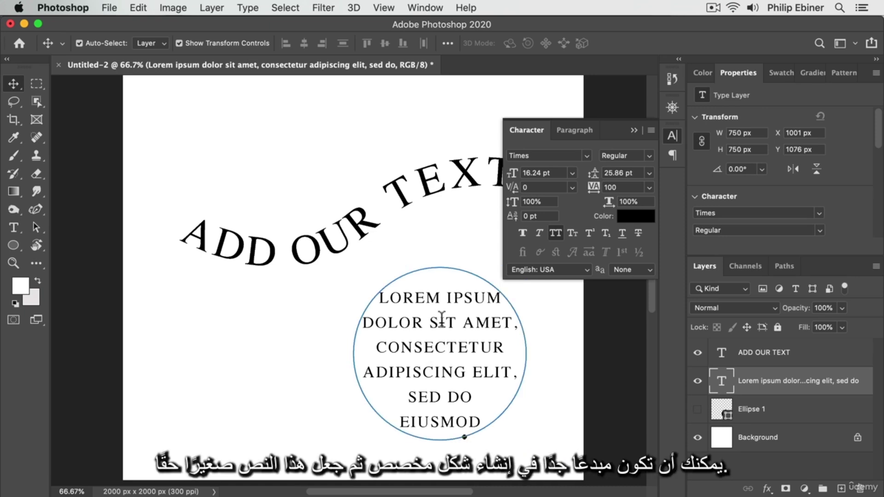
pyautogui.press('super+a')
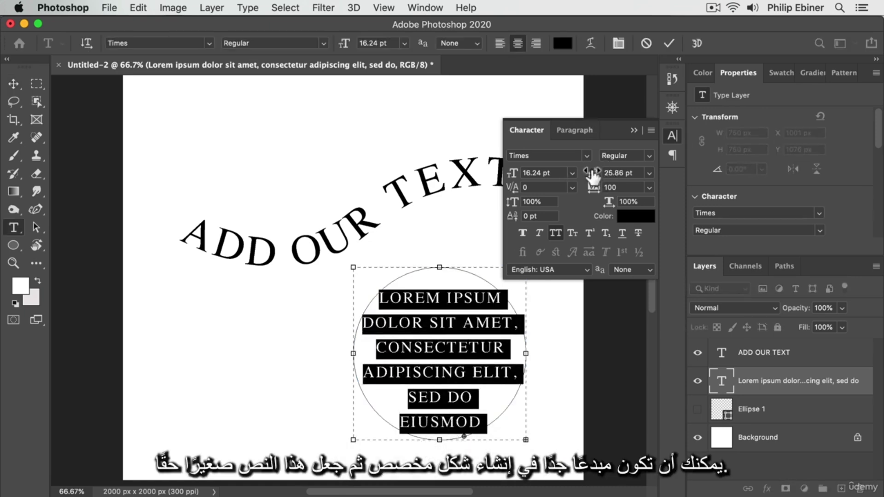
pyautogui.moveTo(589, 171); pyautogui.dragTo(577, 170)
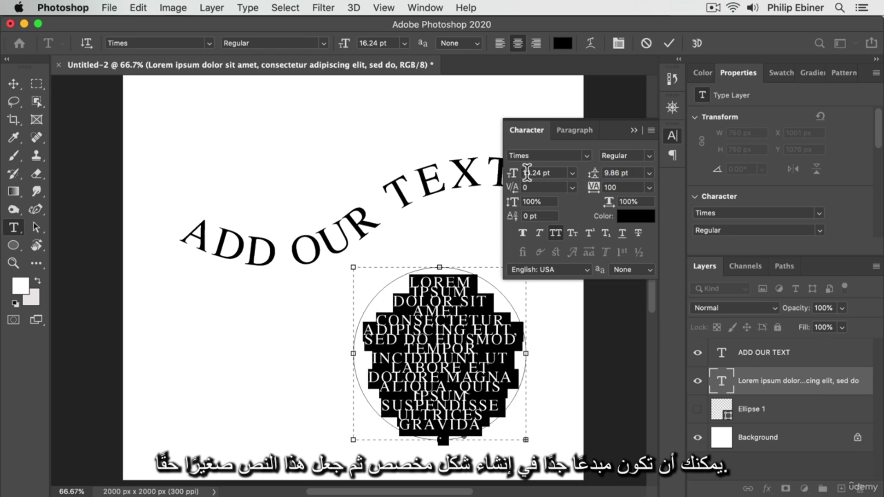
pyautogui.moveTo(512, 174); pyautogui.dragTo(502, 175)
pyautogui.moveTo(504, 173); pyautogui.dragTo(504, 202)
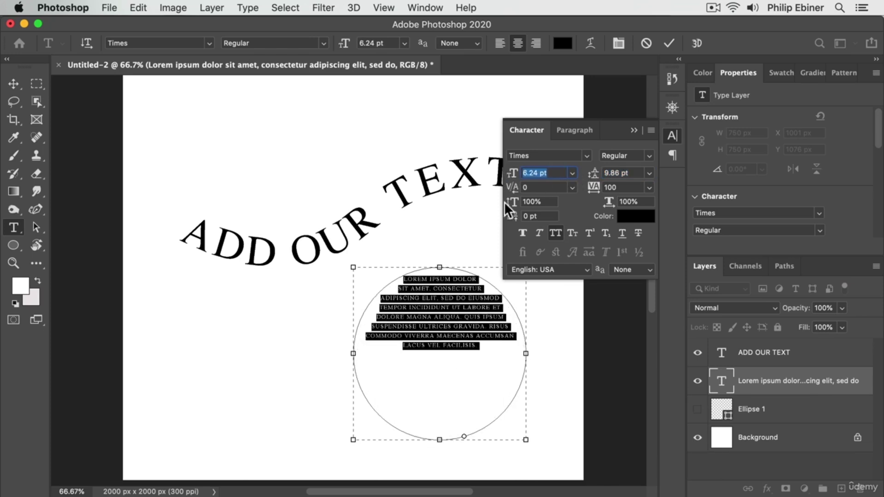
# Fill the rest of the circle with pasted copies of the placeholder text, then commit and deselect the layer.
pyautogui.press('super')
pyautogui.write('LOREM IPSUM DOLOR SIT AMET, CONSECTETUR ADIPISCING ELIT, SED DO EIUSMOD TEMPOR INCIDIDUNT UT LABORE ET DOLORE MAGNA ALIQUA. QUIS IPSUM SUSPENDISSE ULTRICES GRAVIDA. RISUS COMMODO VIVERRA MAECENAS ACCUMSAN LACUS VEL FACILISIS.')
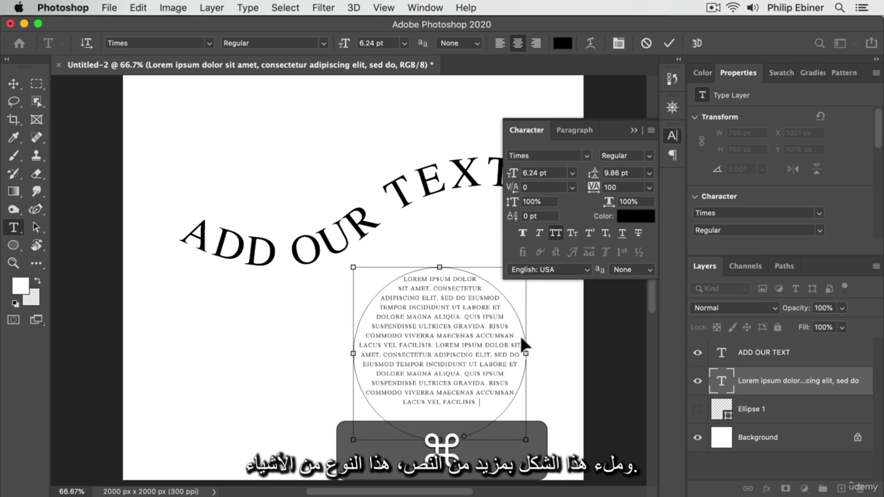
pyautogui.press('super+v')
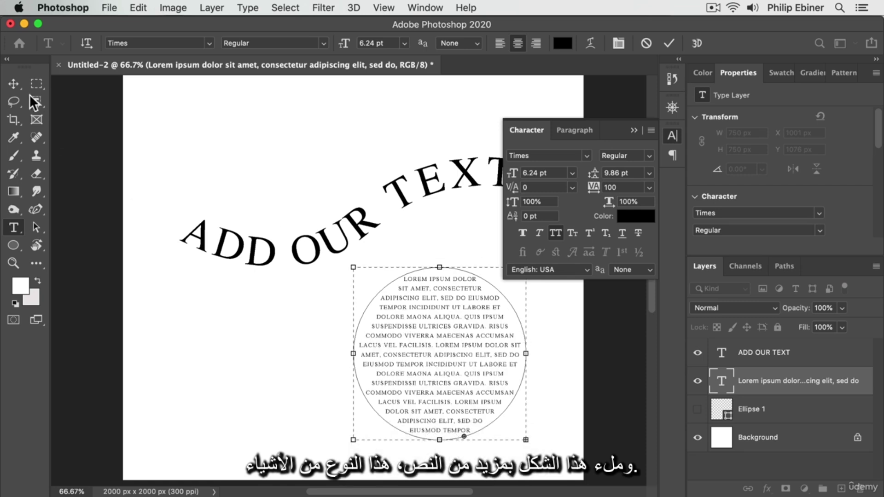
pyautogui.press('Escape')
pyautogui.press('v')
pyautogui.click(190, 343)
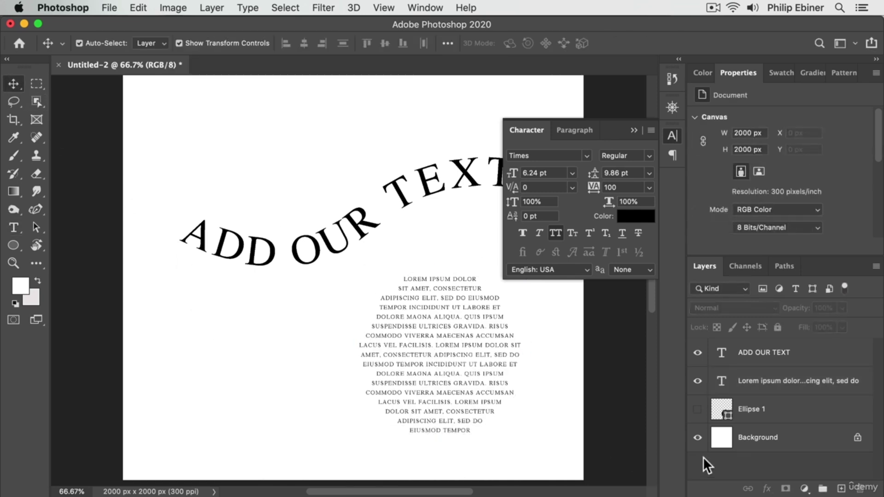
# Show the Ellipse 1 layer and select it, and hide the paragraph text layer above it.
pyautogui.click(697, 409)
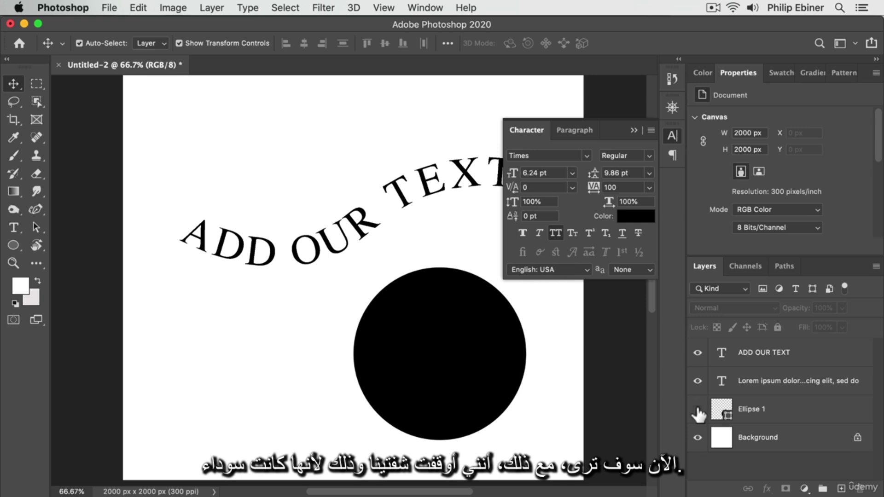
pyautogui.click(697, 407)
pyautogui.click(697, 407)
pyautogui.click(696, 405)
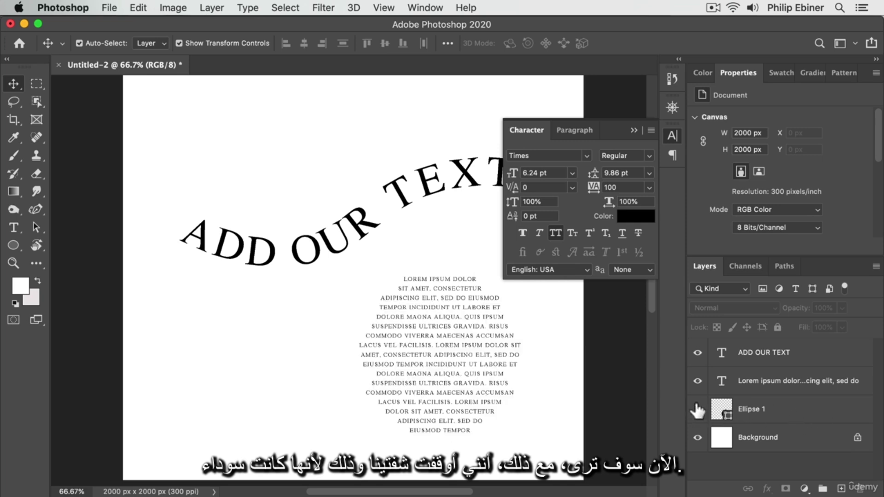
pyautogui.click(698, 409)
pyautogui.click(774, 407)
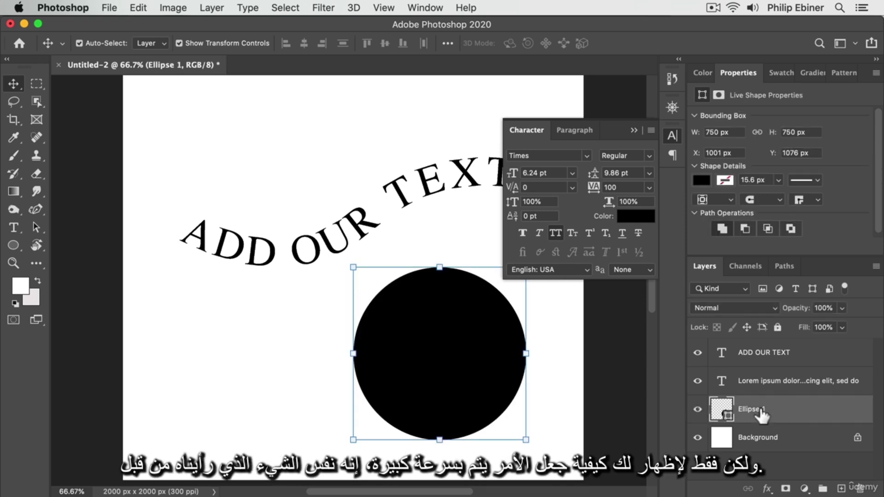
pyautogui.click(691, 383)
pyautogui.click(695, 383)
pyautogui.click(368, 345)
# Add placeholder type along the circle's outline with the Type tool and hide the Ellipse 1 layer.
pyautogui.click(15, 227)
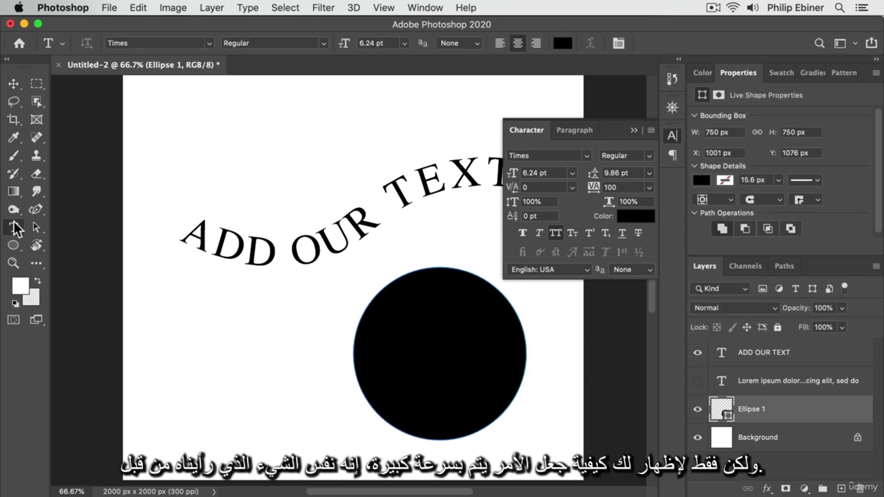
pyautogui.click(411, 270)
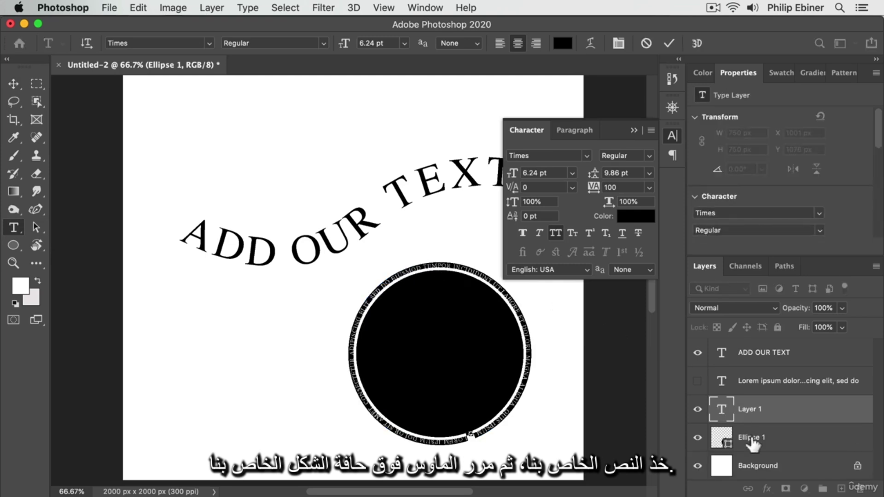
pyautogui.click(697, 437)
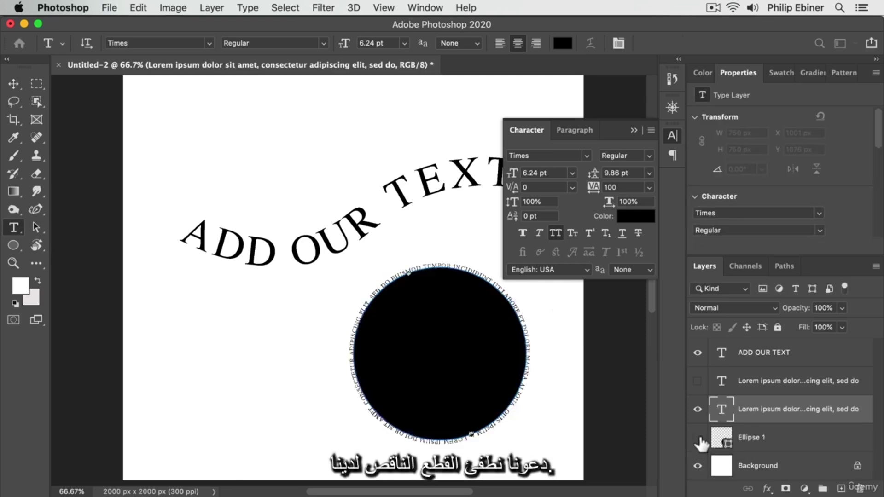
# Enlarge all of the text running around the circle to 17.24 pt.
pyautogui.click(416, 266)
pyautogui.press('super+a')
pyautogui.click(517, 172)
pyautogui.press('Up')
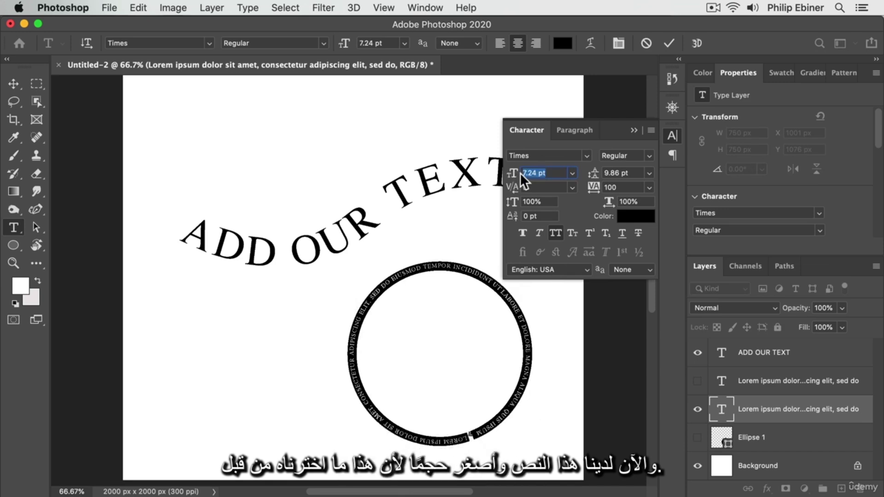
pyautogui.press('Up')
pyautogui.press('Up')
pyautogui.press('Up')
pyautogui.press('Up')
pyautogui.press('Up')
pyautogui.press('Up')
pyautogui.press('Up')
pyautogui.press('Up')
pyautogui.press('Up')
pyautogui.press('Up')
pyautogui.press('Up')
pyautogui.press('Up')
pyautogui.press('Up')
pyautogui.press('Up')
pyautogui.press('Up')
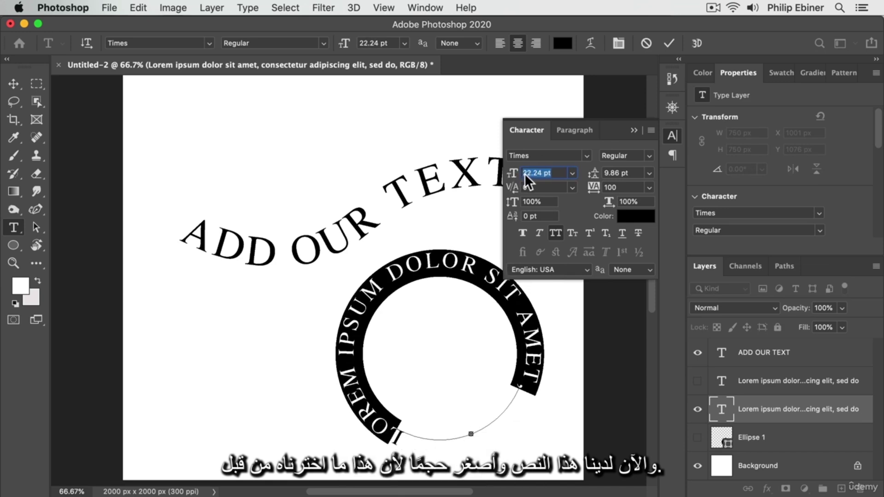
pyautogui.press('Down')
pyautogui.press('Down')
pyautogui.press('Down')
pyautogui.press('Down')
pyautogui.press('Down')
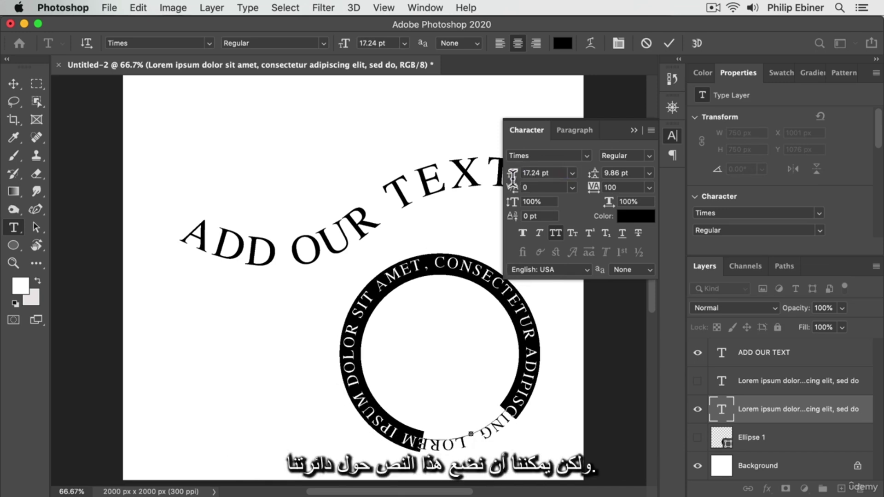
# Use the Path Selection tool to flip the text to the inside of the circle and slide it to start at the circle's upper left.
pyautogui.click(39, 229)
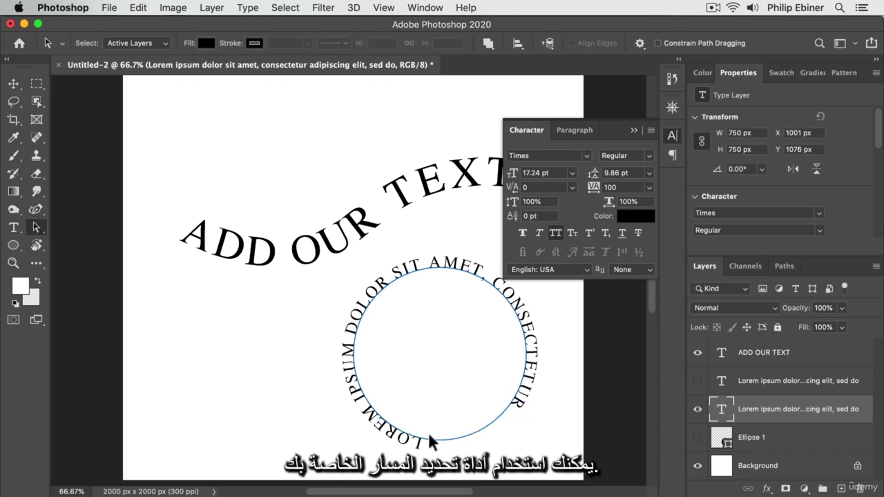
pyautogui.moveTo(429, 443); pyautogui.dragTo(349, 367)
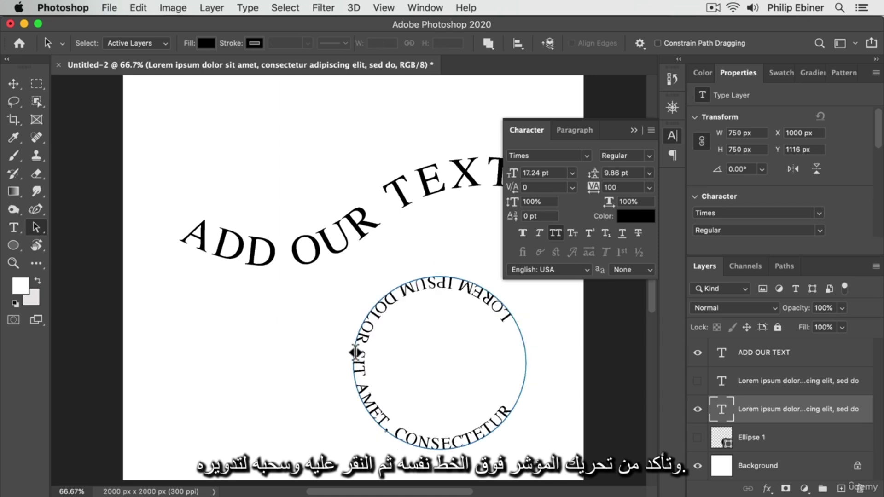
pyautogui.moveTo(389, 431); pyautogui.dragTo(455, 458)
pyautogui.moveTo(427, 397); pyautogui.dragTo(450, 436)
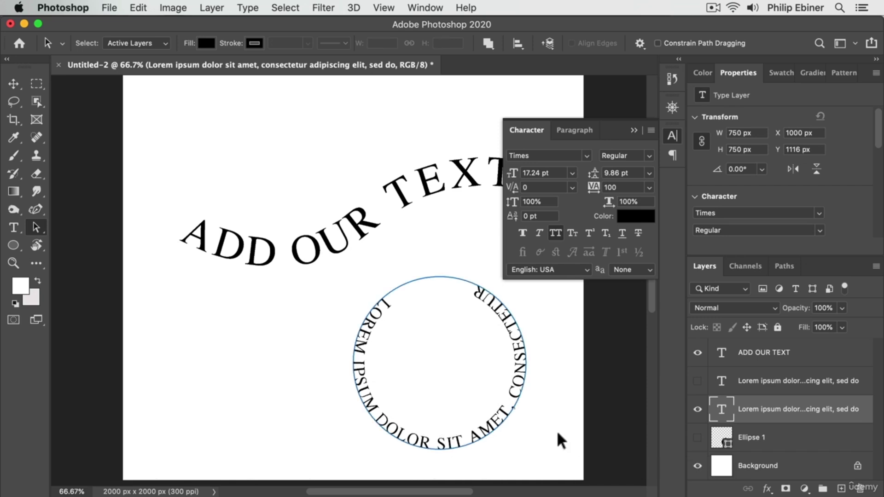
# Deselect the circular text and select the wavy ADD OUR TEXT layer with the Move tool active.
pyautogui.click(14, 83)
pyautogui.click(151, 242)
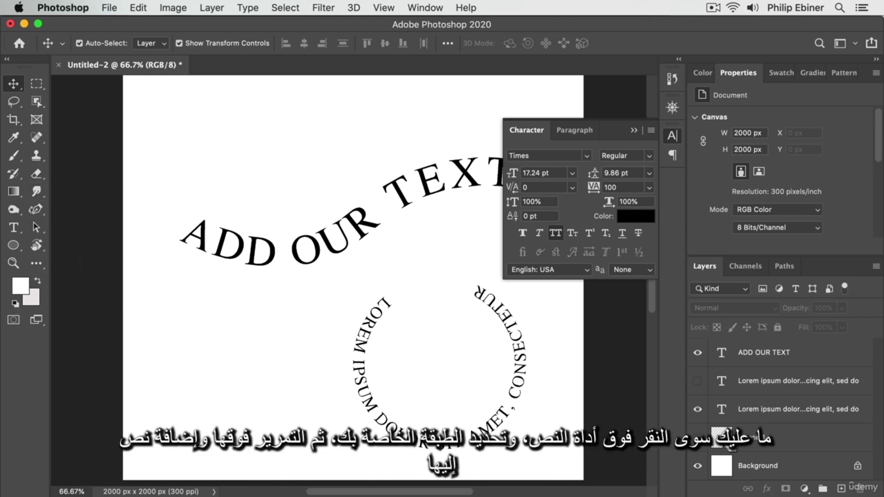
pyautogui.click(815, 359)
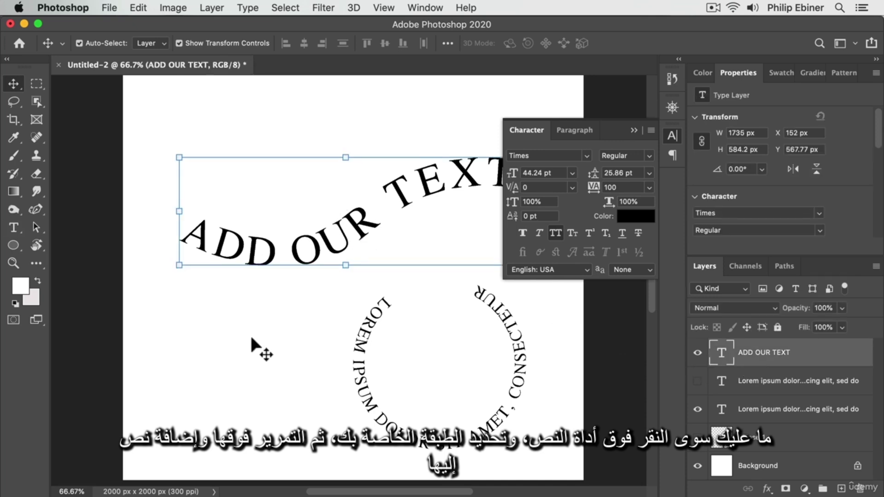